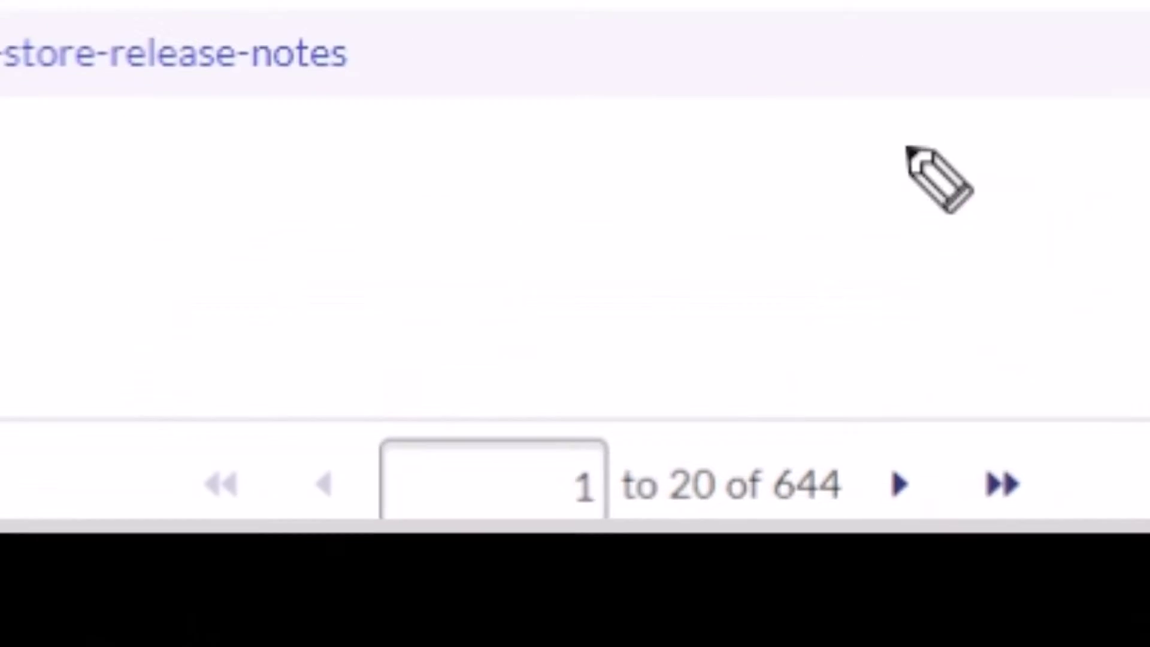
# Open the list filter and review the comparisons Last Reviewed offers, keeping 'is not'
pyautogui.moveTo(761, 408); pyautogui.dragTo(658, 540)
pyautogui.moveTo(805, 364); pyautogui.dragTo(897, 366)
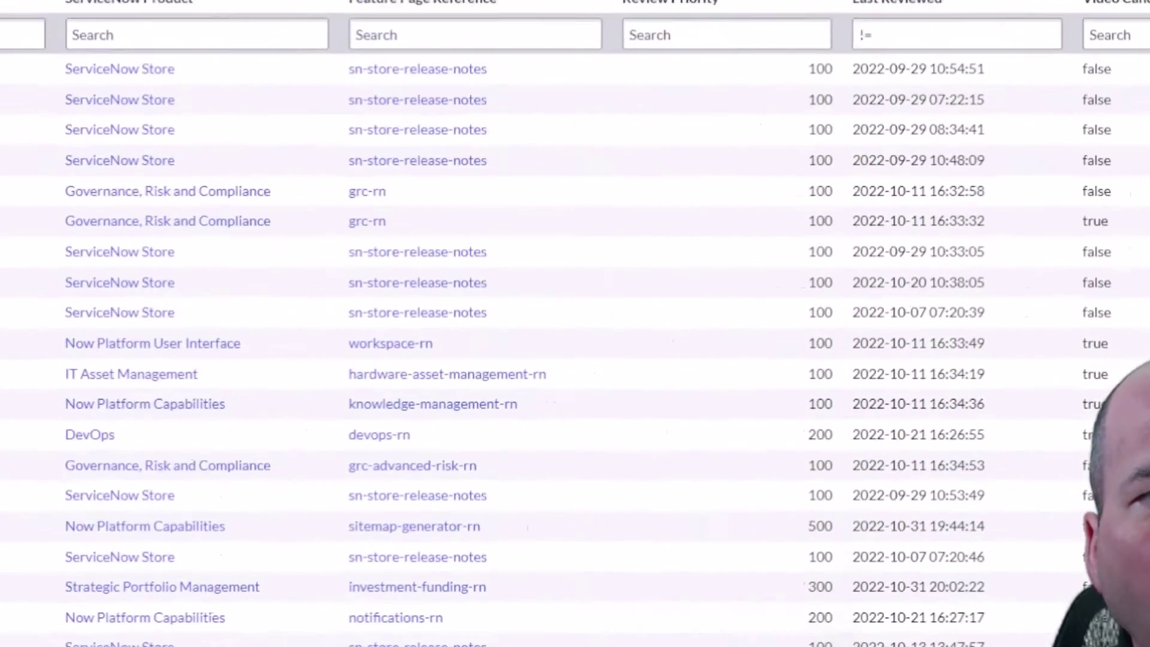
pyautogui.click(60, 75)
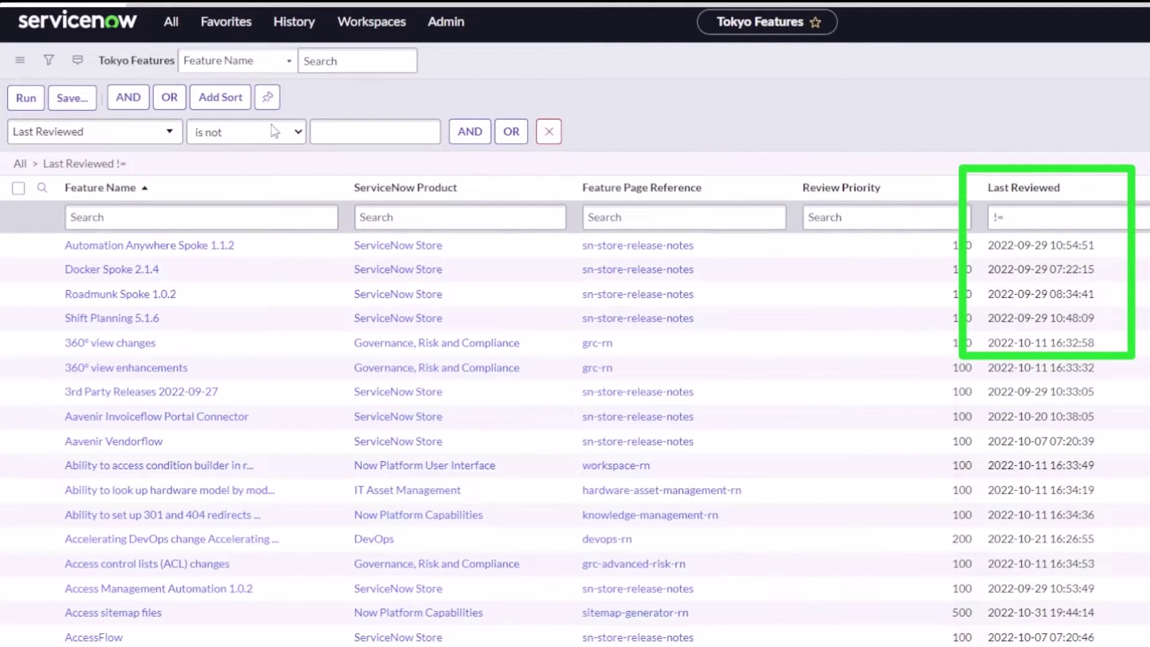
pyautogui.click(272, 126)
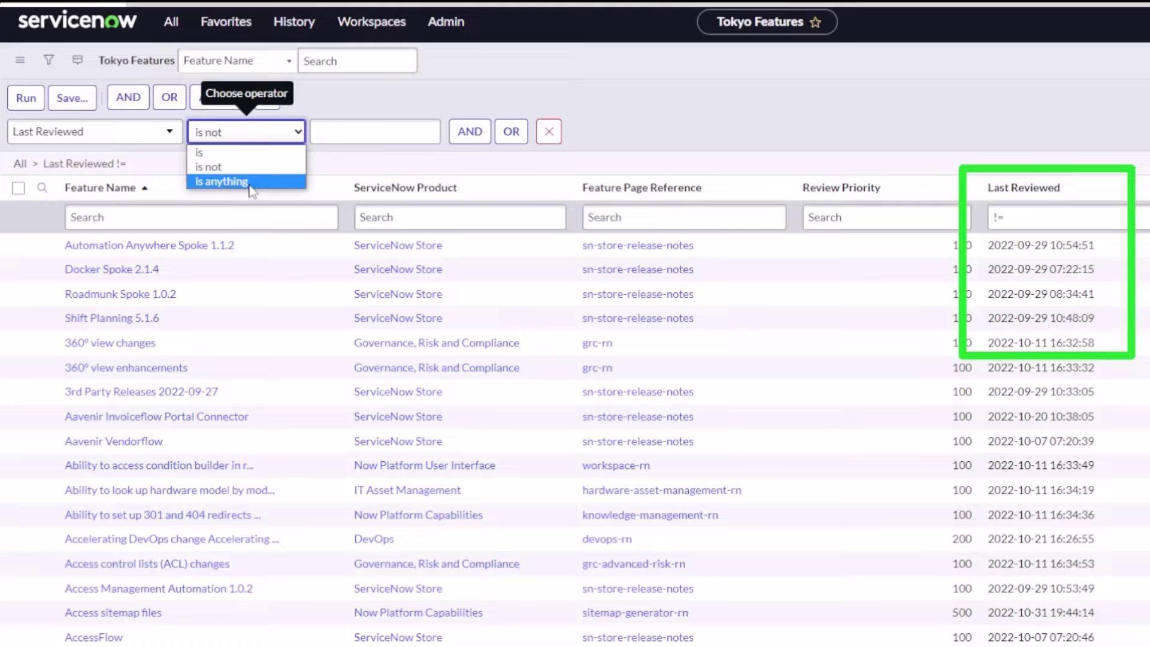
pyautogui.click(543, 92)
# Switch the condition to Created and inspect its date choices, including today's calendar date
pyautogui.click(133, 137)
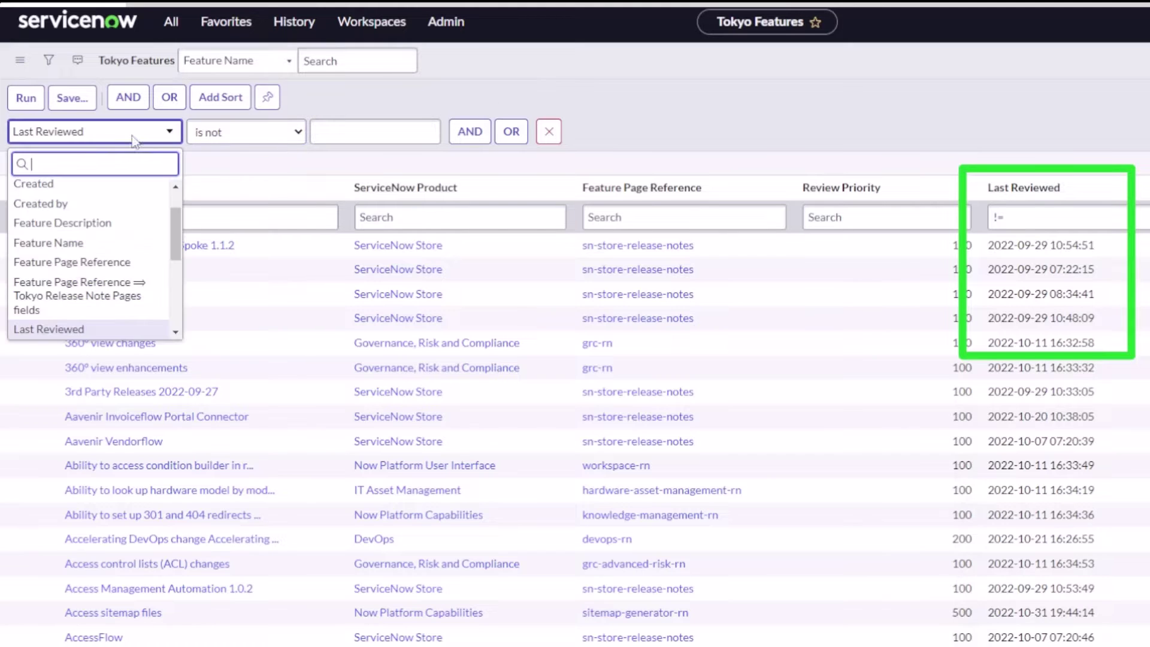
pyautogui.click(77, 185)
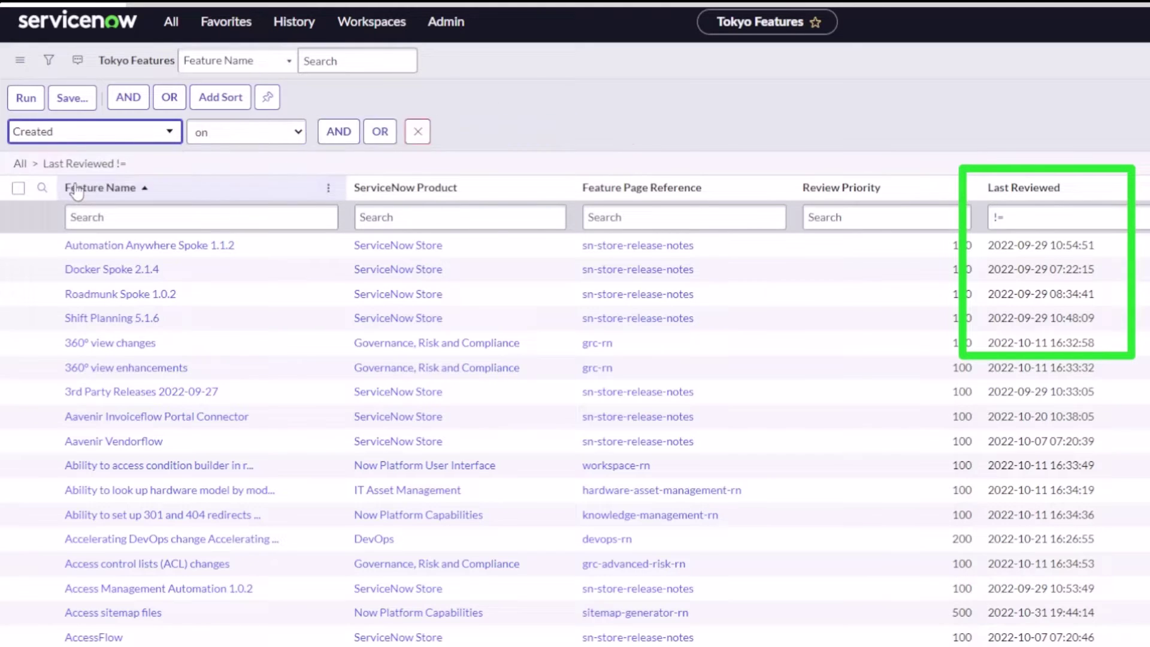
pyautogui.click(352, 134)
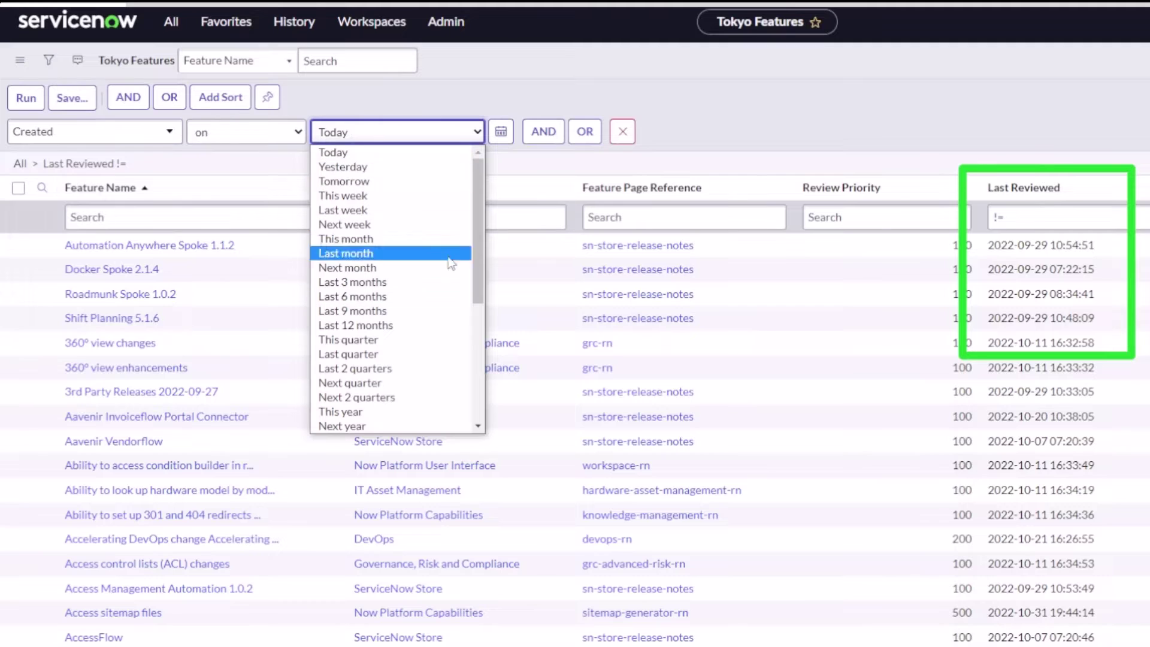
pyautogui.click(501, 132)
pyautogui.click(383, 332)
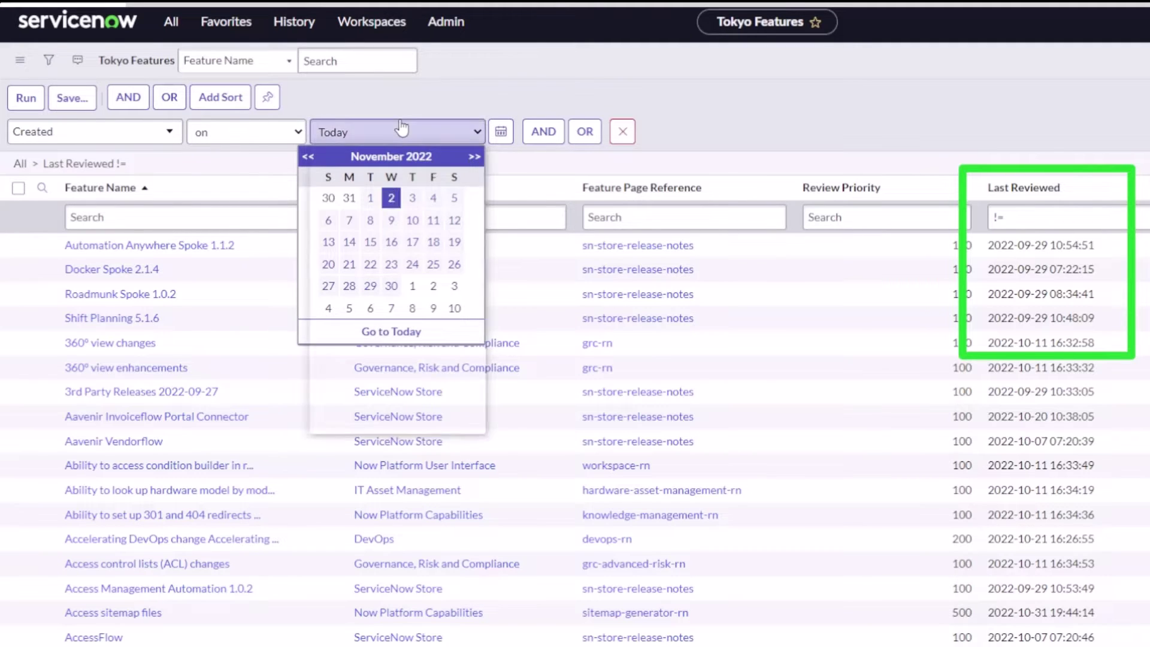
pyautogui.click(398, 131)
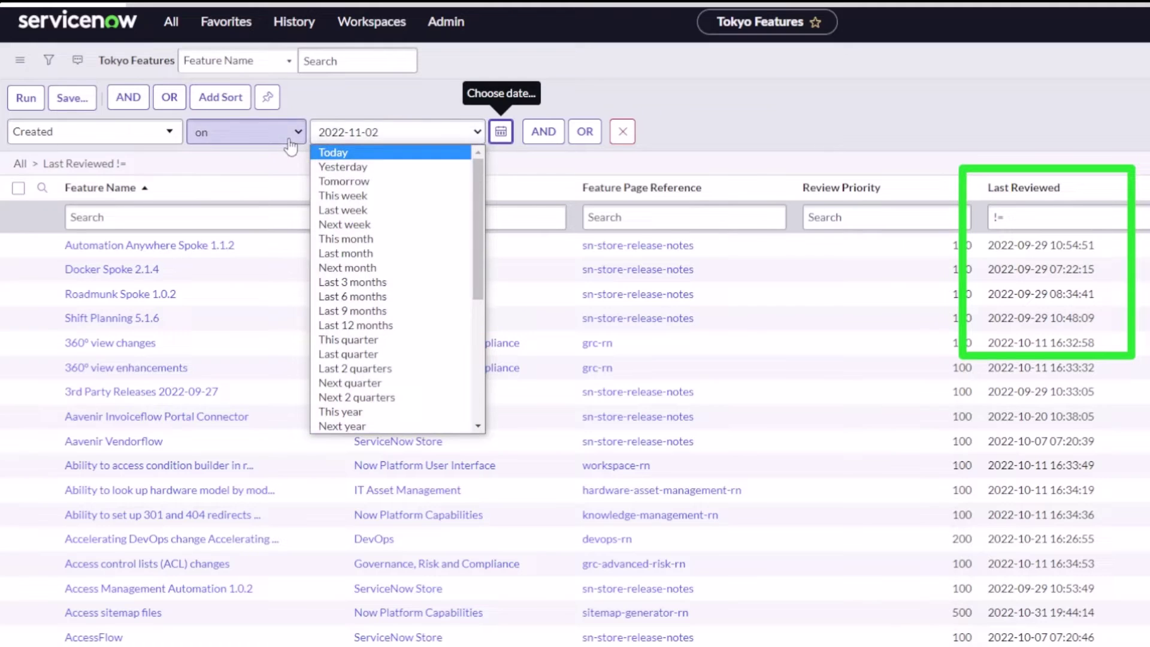
# Switch the condition field back to Last Reviewed
pyautogui.click(136, 134)
pyautogui.scroll(-5, 120, 257)
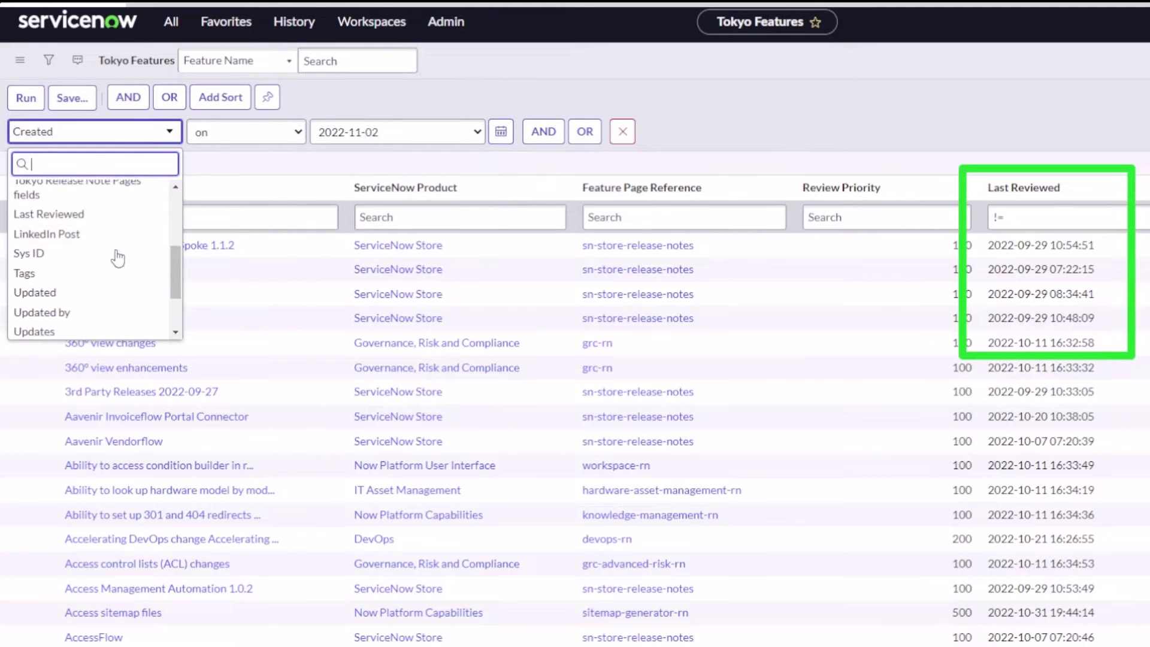
pyautogui.click(101, 215)
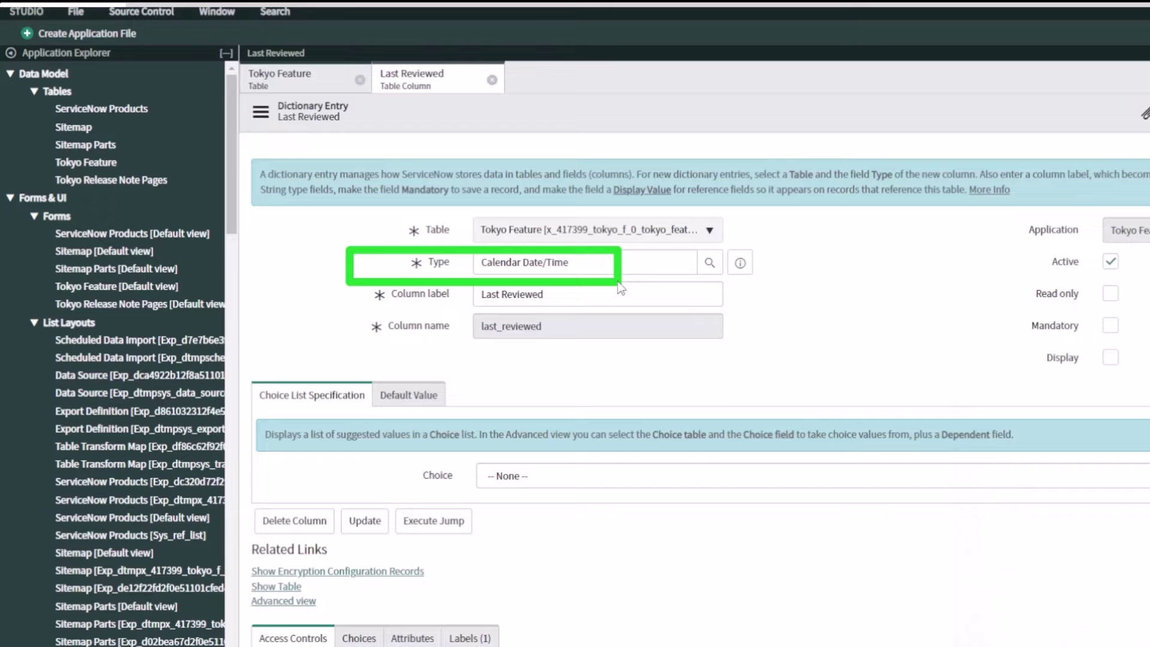
# View the Tokyo Feature column list: Last Reviewed is Calendar Date/Time, Created is Date/Time
pyautogui.click(280, 78)
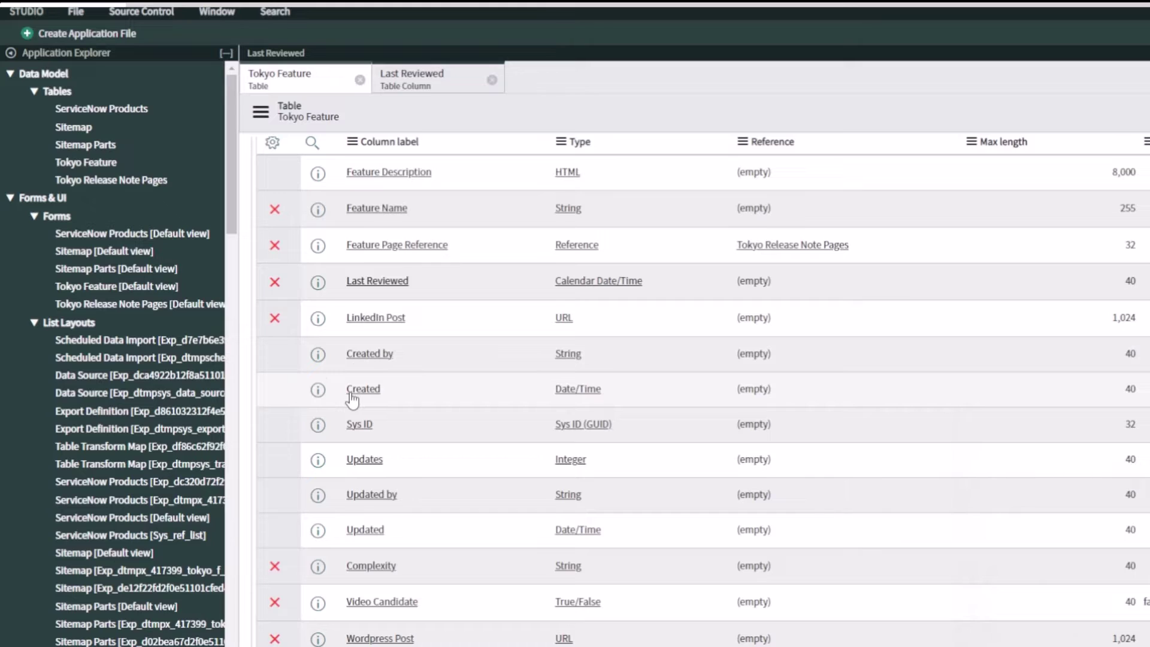
pyautogui.moveTo(328, 368); pyautogui.dragTo(640, 413)
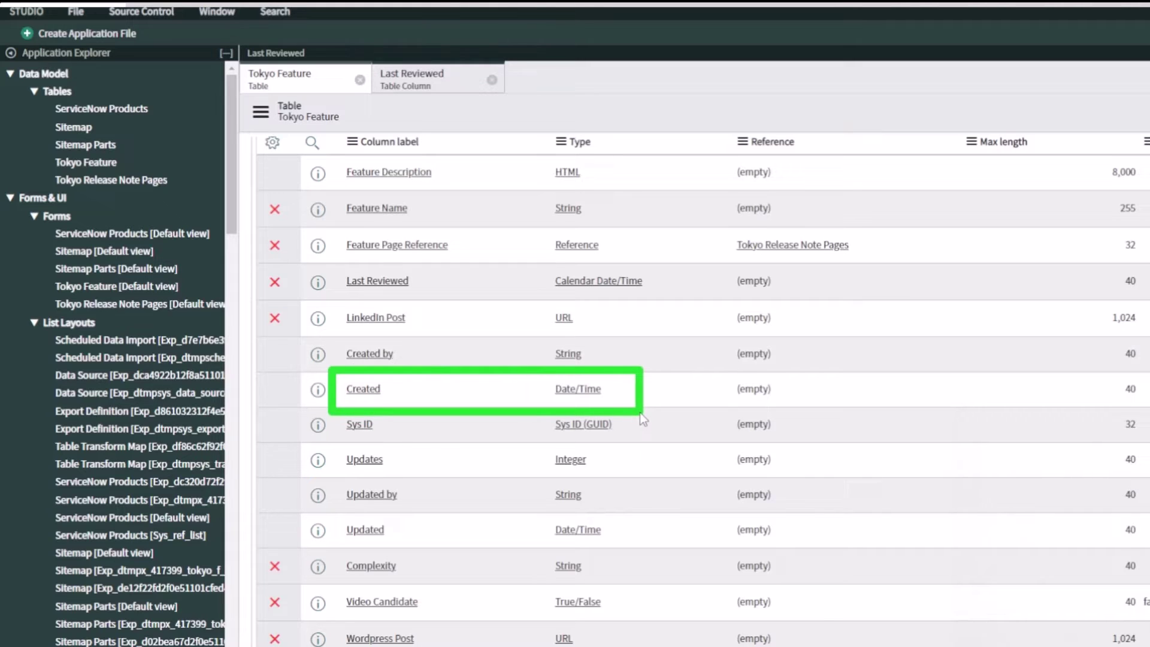
pyautogui.moveTo(328, 262); pyautogui.dragTo(668, 306)
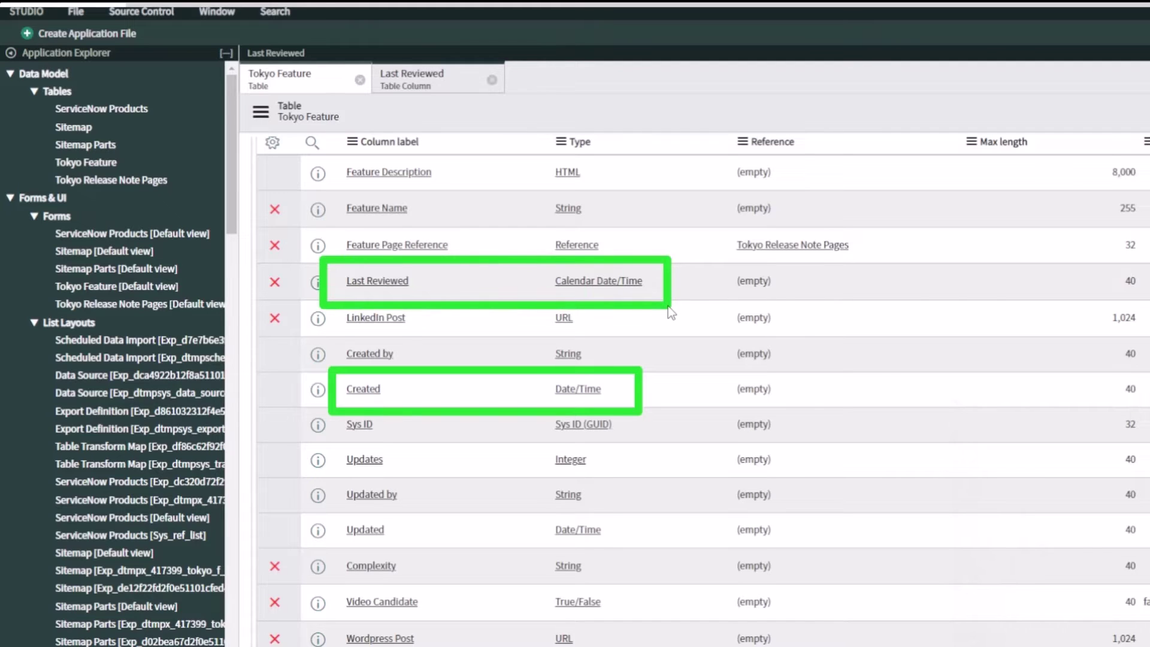
pyautogui.press('Escape')
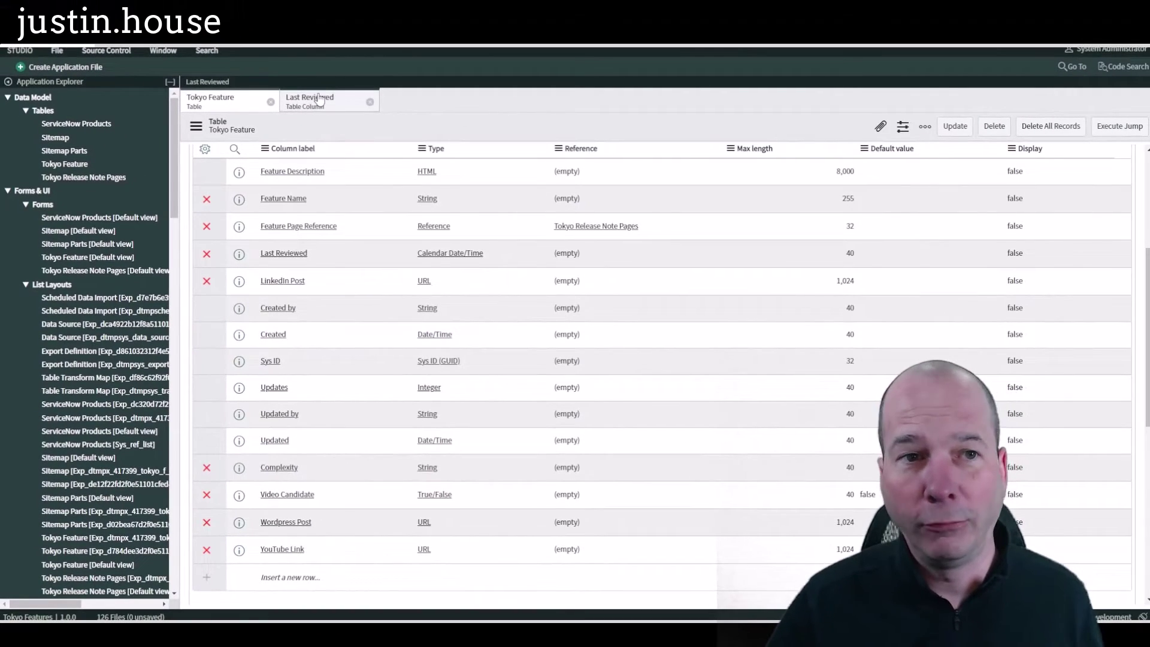
# Change Last Reviewed's column type from Calendar Date/Time to Date/Time and save it
pyautogui.click(318, 99)
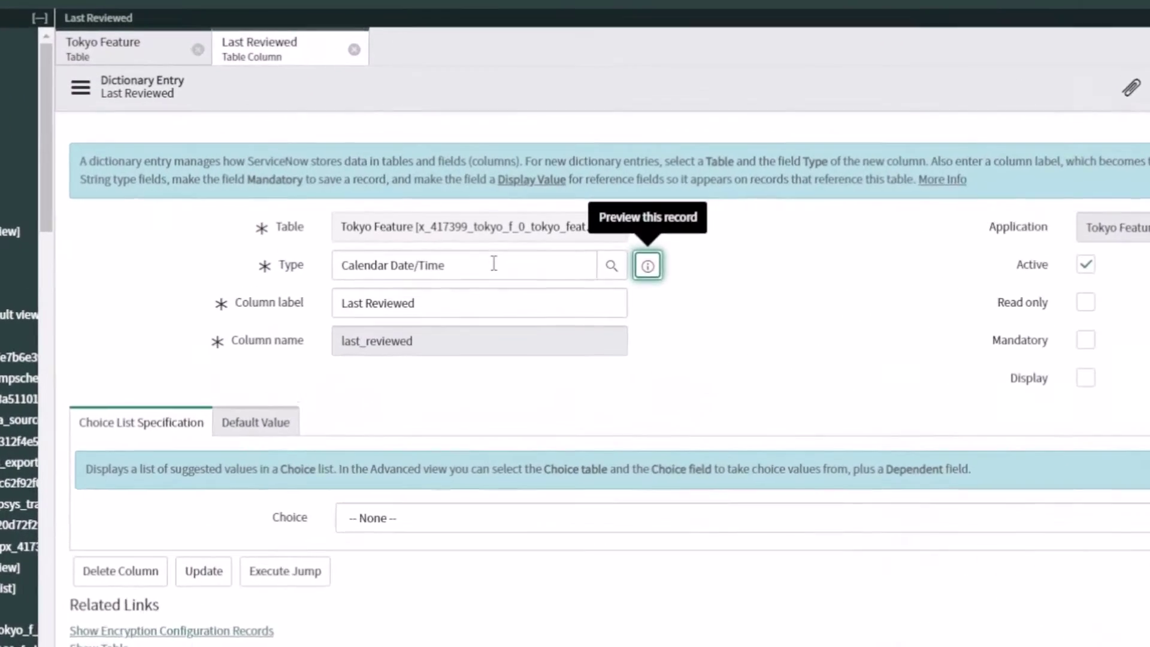
pyautogui.moveTo(494, 263); pyautogui.dragTo(307, 251)
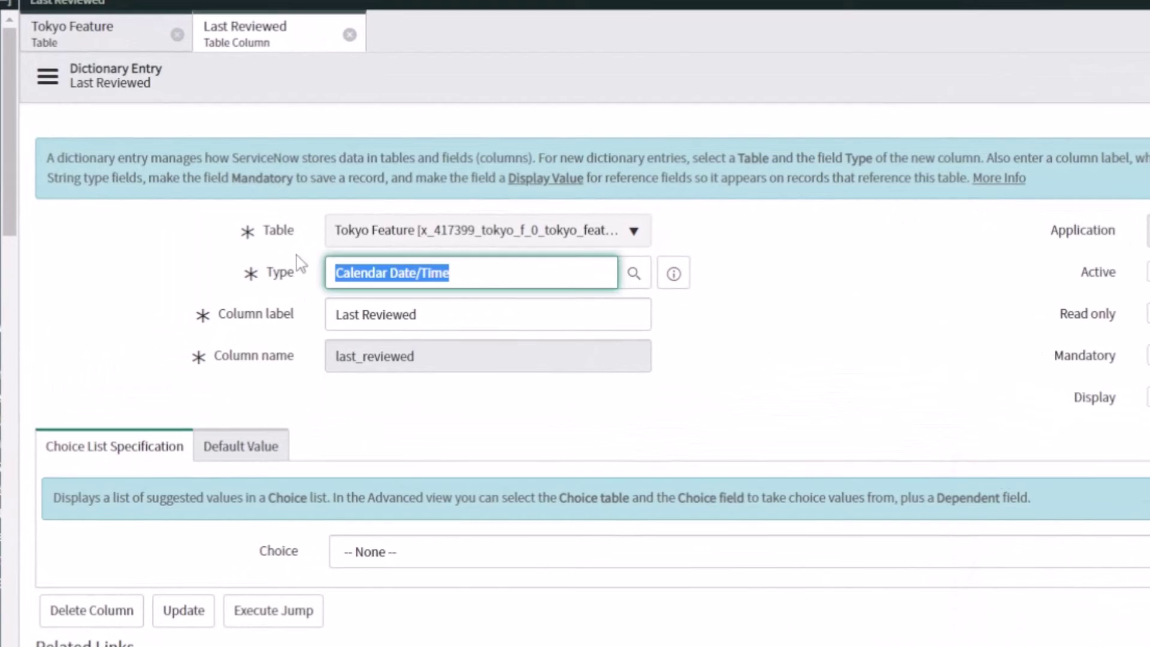
pyautogui.write('date')
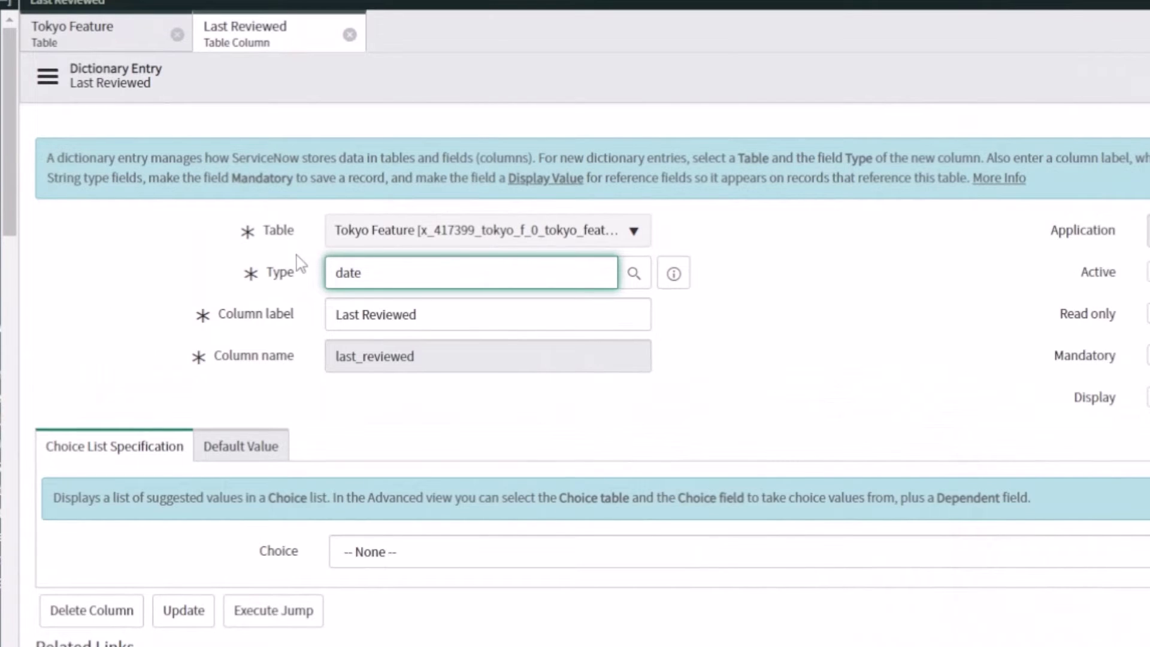
pyautogui.click(634, 273)
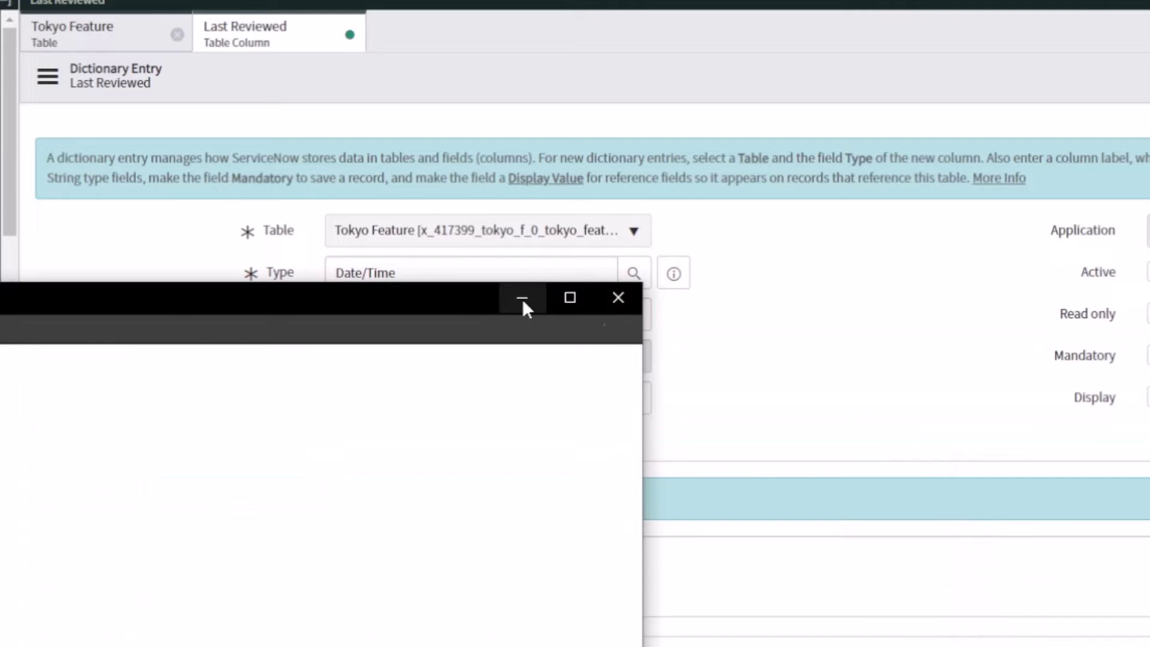
pyautogui.moveTo(447, 298); pyautogui.dragTo(646, 228)
pyautogui.click(96, 464)
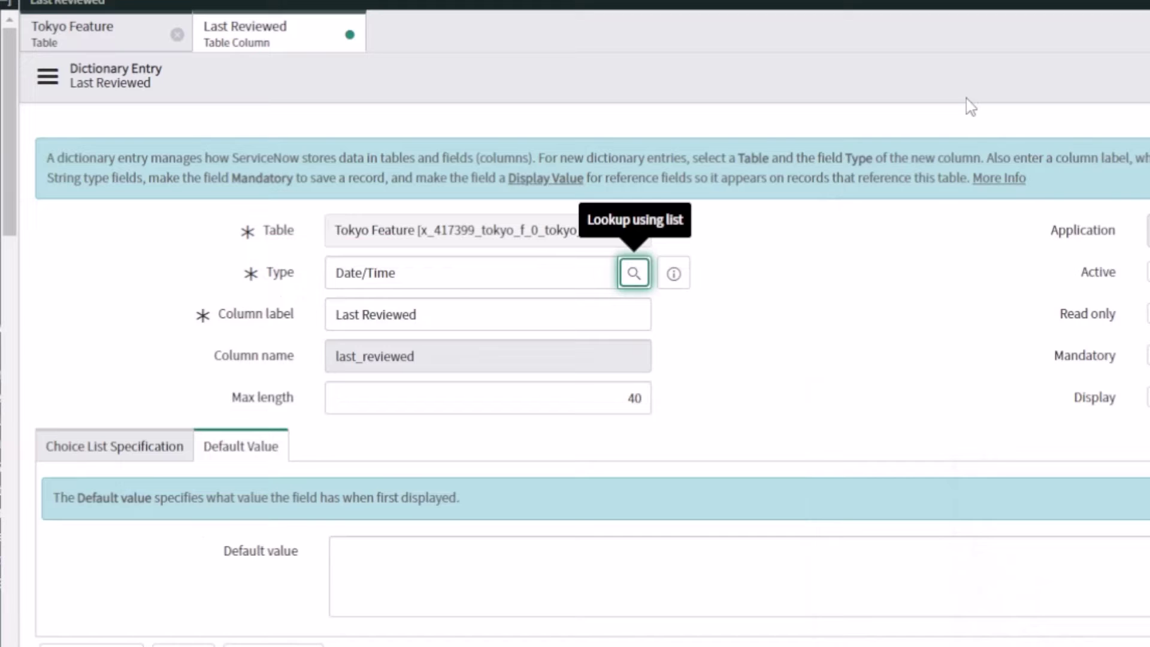
pyautogui.rightClick(965, 75)
pyautogui.click(997, 88)
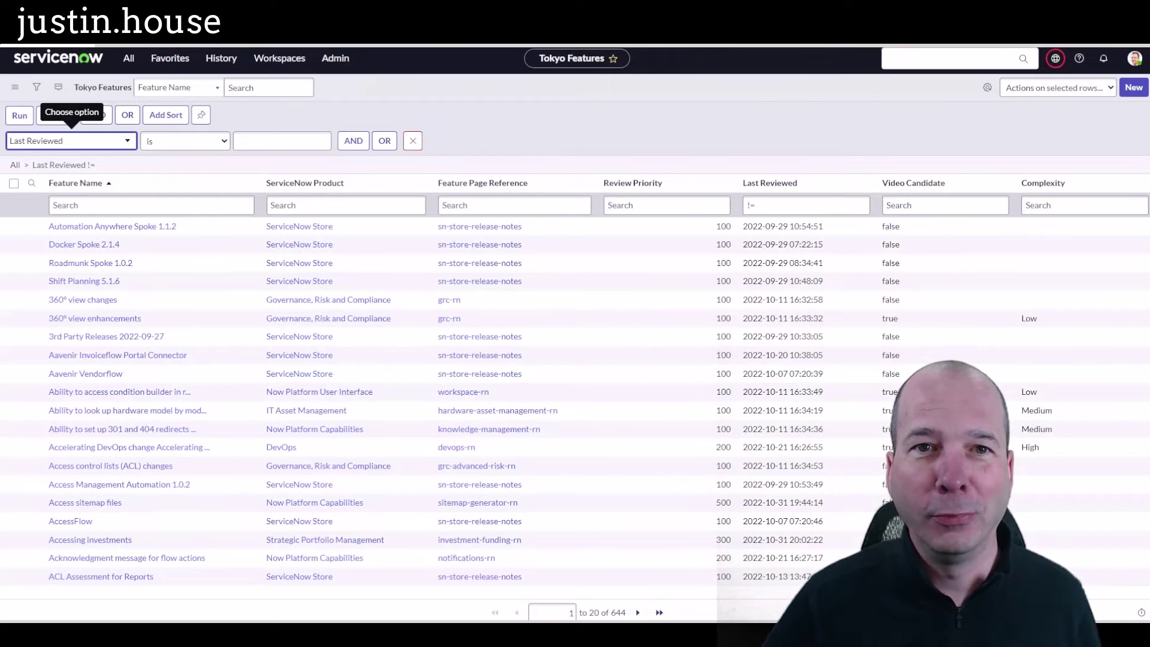
# Refresh the Tokyo Features list and build the filter condition Last Reviewed on This week
pyautogui.rightClick(514, 91)
pyautogui.click(542, 157)
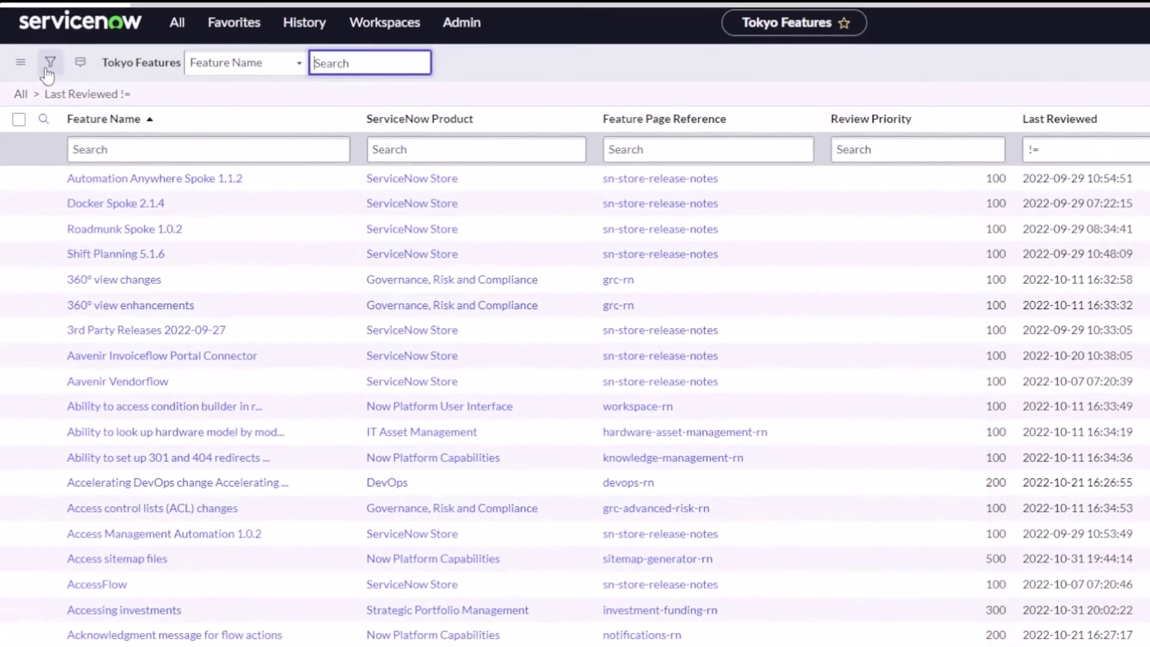
pyautogui.click(36, 87)
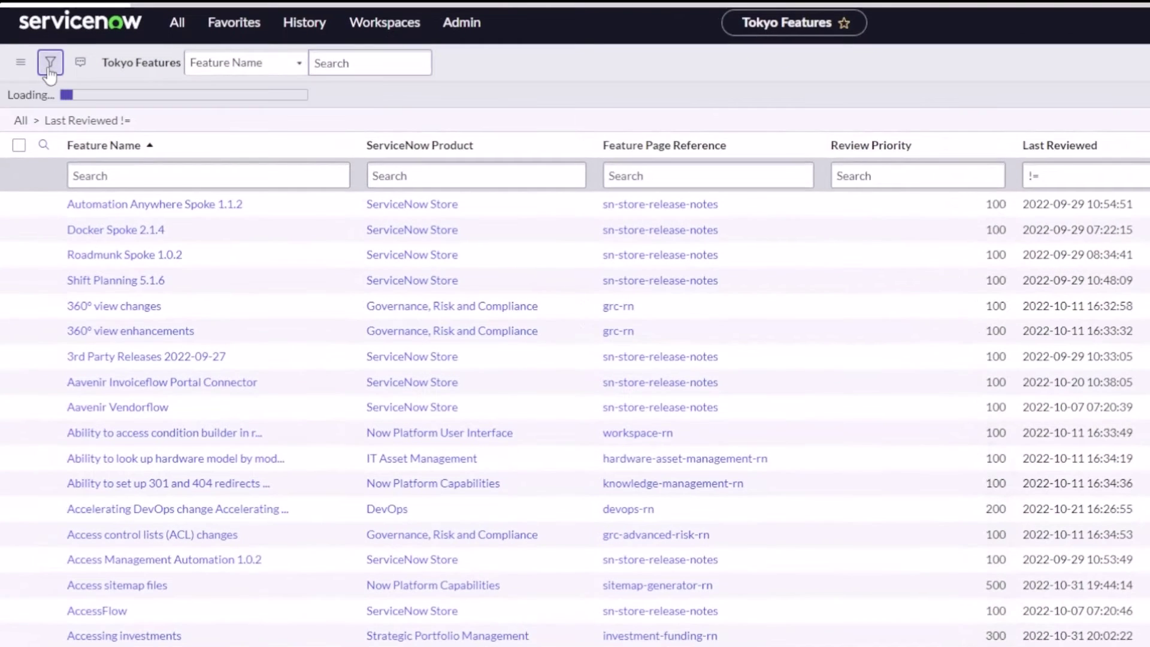
pyautogui.click(205, 151)
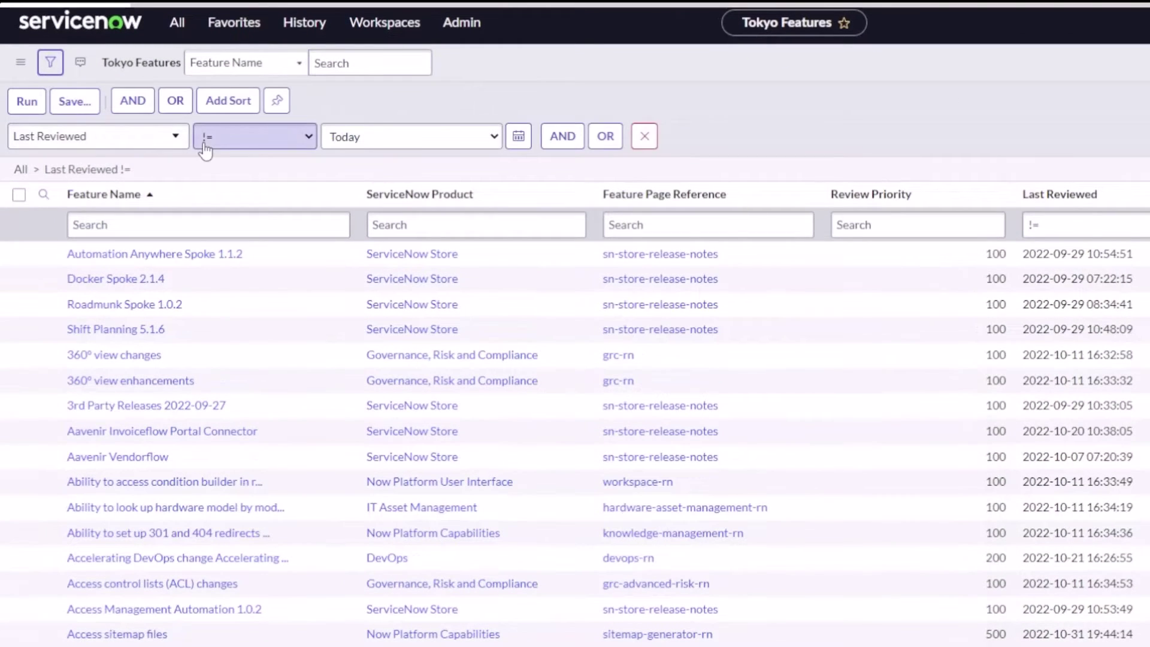
pyautogui.click(206, 149)
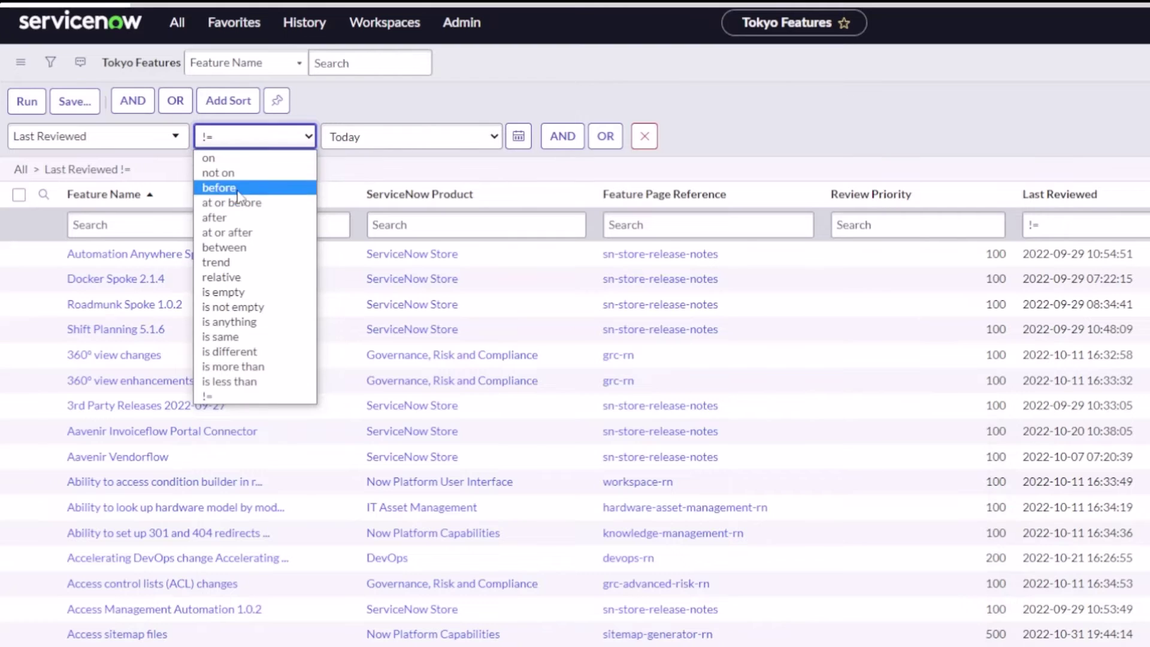
pyautogui.click(243, 158)
pyautogui.click(471, 144)
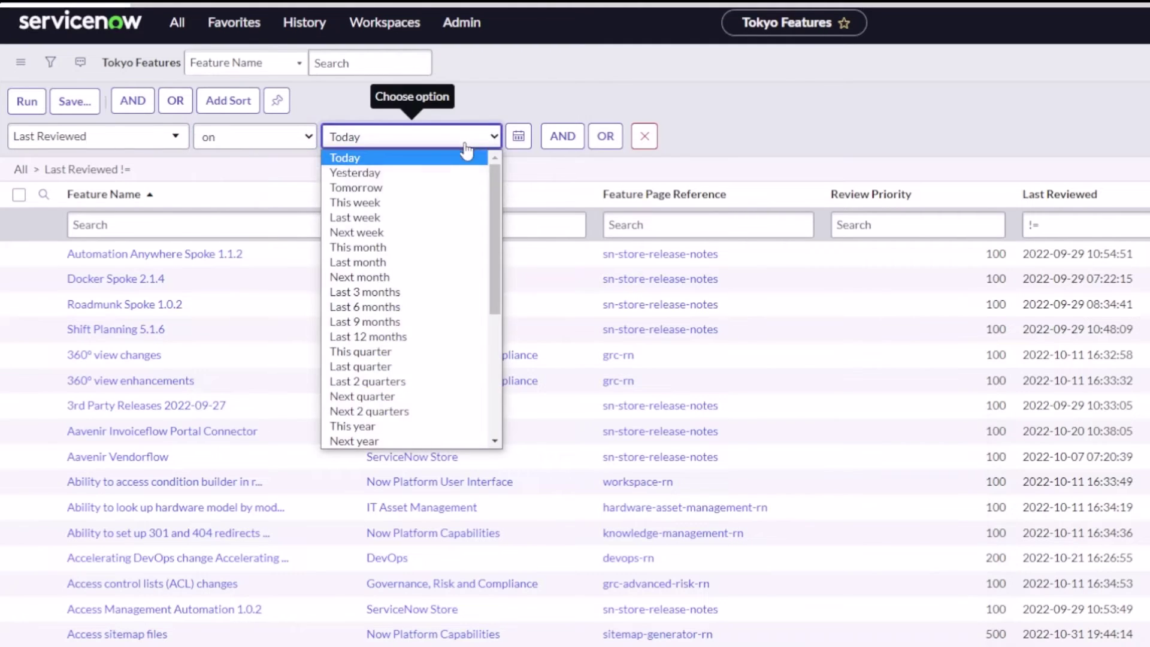
pyautogui.click(436, 199)
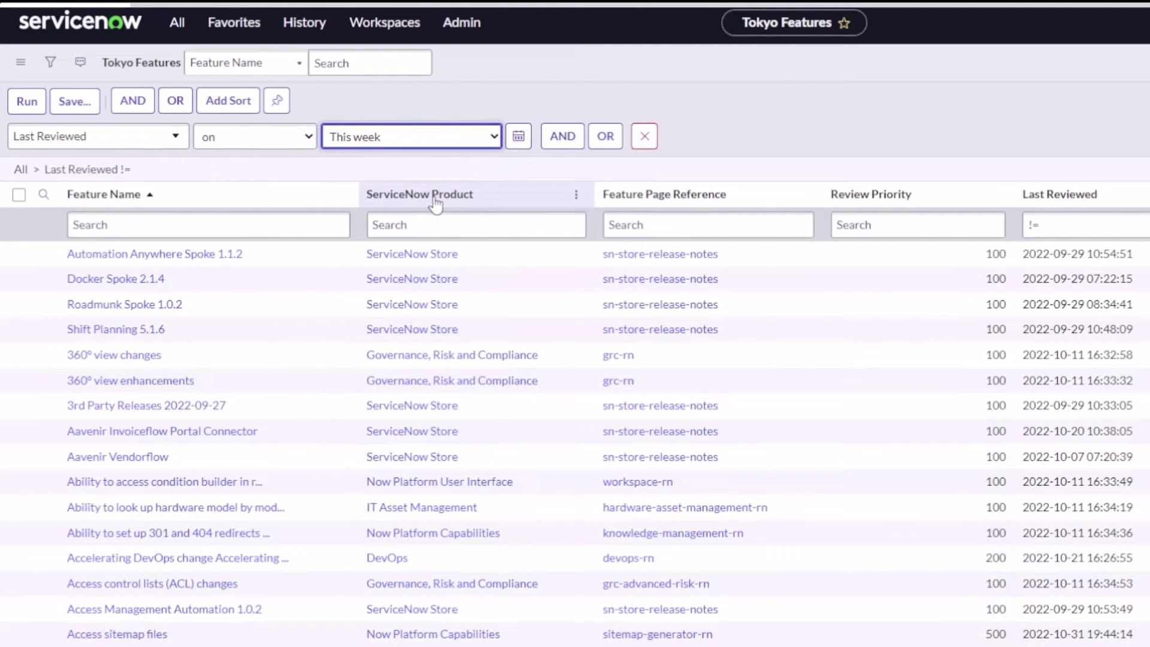
# Run the Last Reviewed on This week filter, leaving 57 records
pyautogui.click(26, 101)
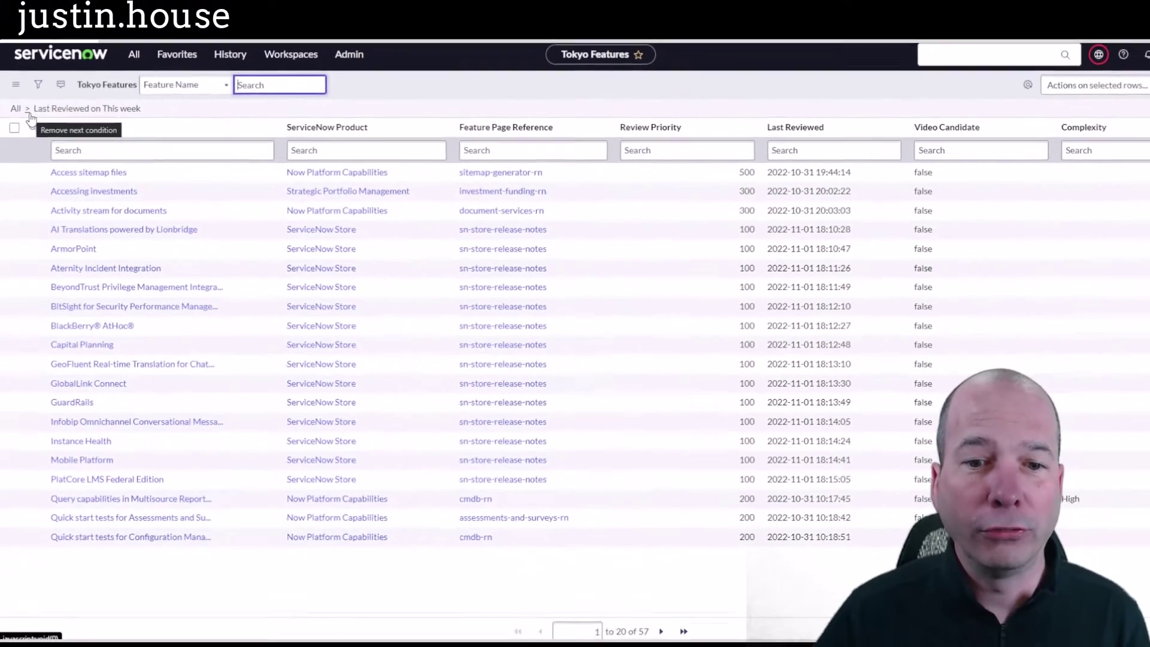